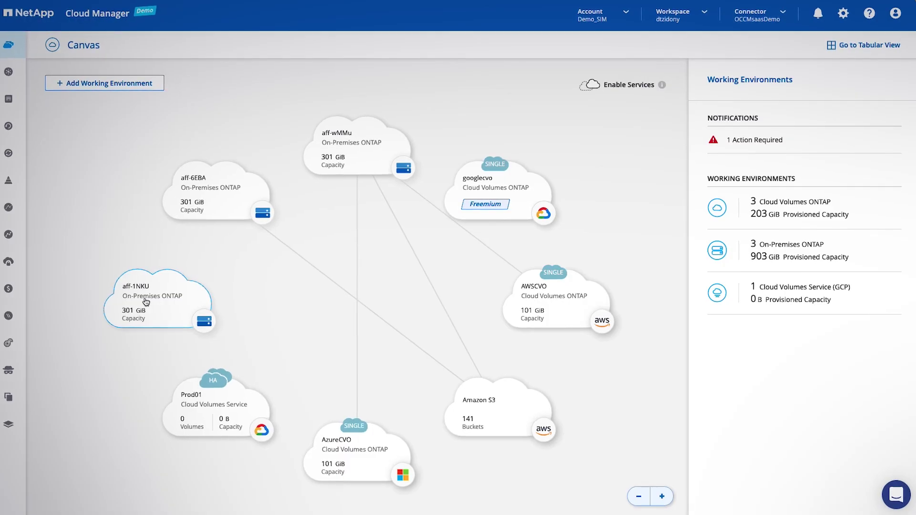
# - On the aff-1NKU system, enable Backup & Restore with the Backup Volumes option
pyautogui.click(145, 300)
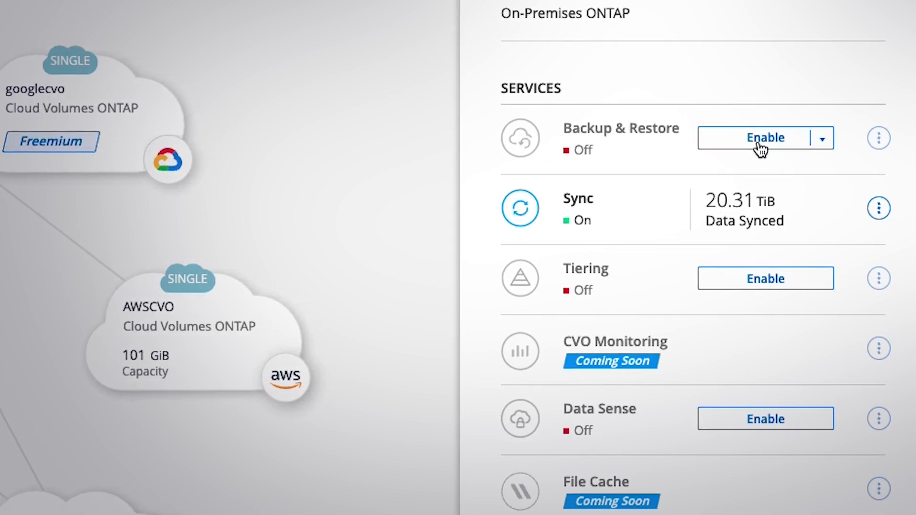
pyautogui.click(760, 139)
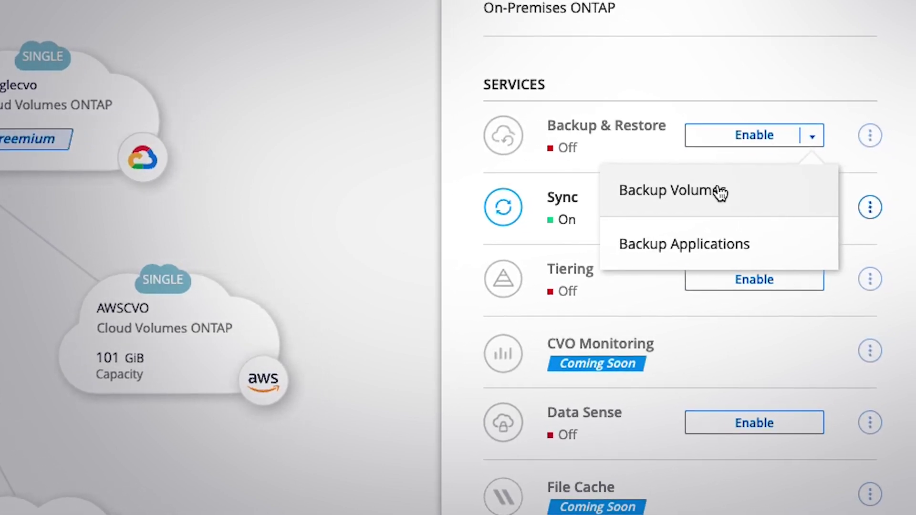
pyautogui.click(722, 191)
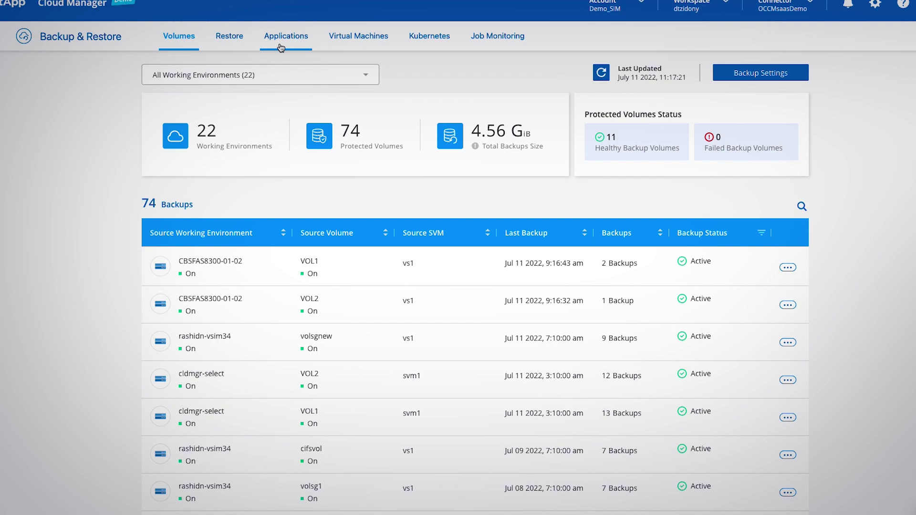
# - Tour the Applications, Virtual Machines and Kubernetes backup dashboards
pyautogui.click(287, 37)
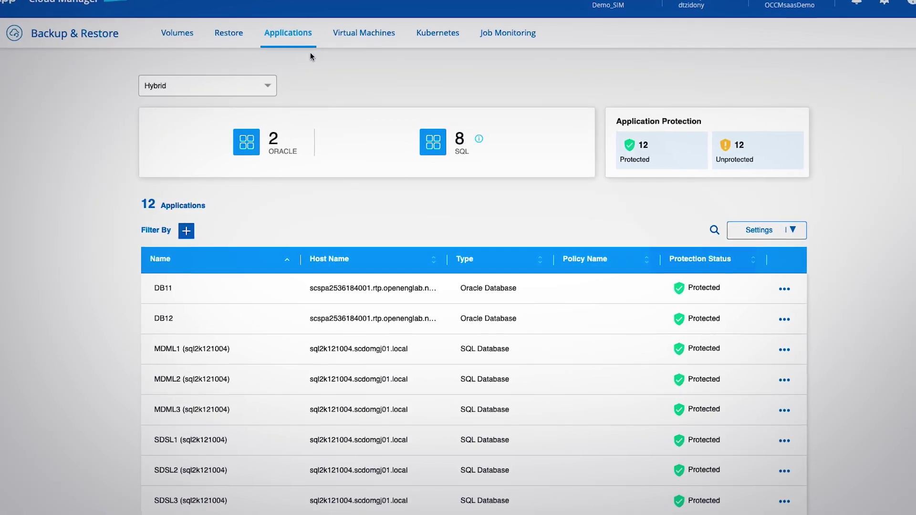
pyautogui.click(364, 34)
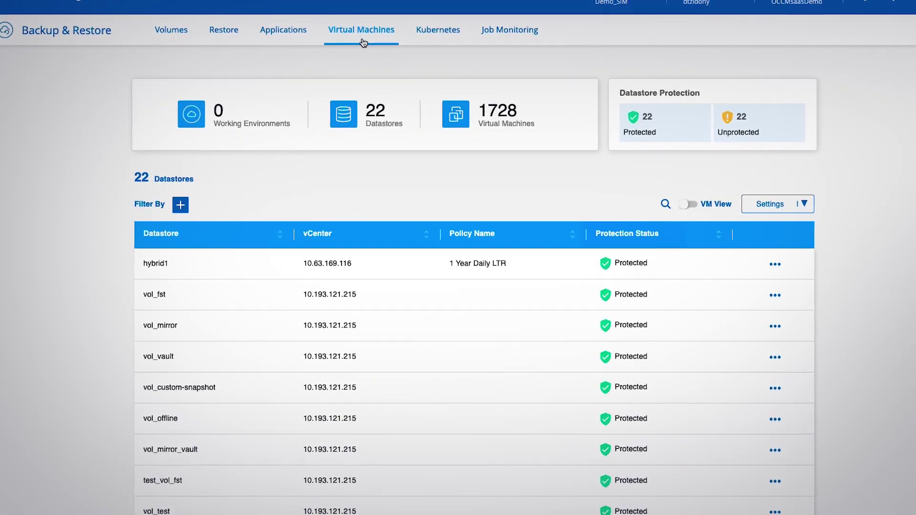
pyautogui.click(435, 38)
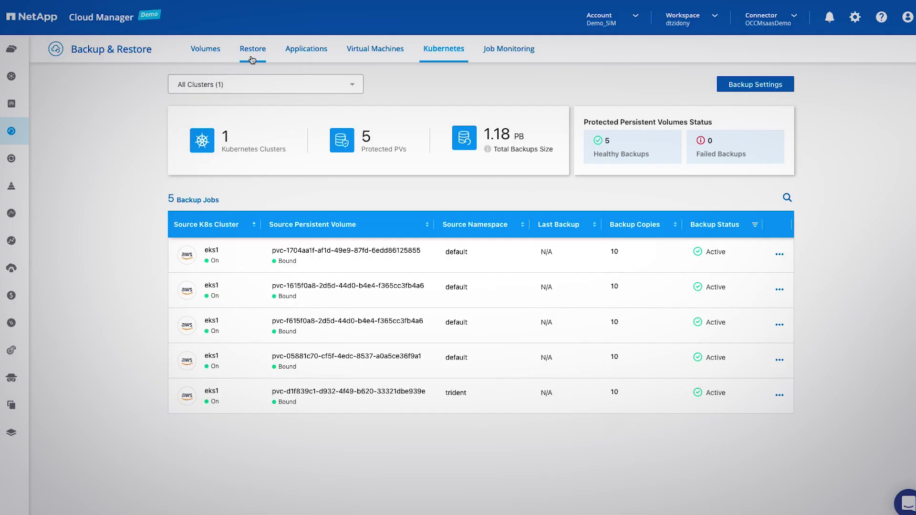
# - On the Search to Restore page, search the backups for 'demo'
pyautogui.click(274, 140)
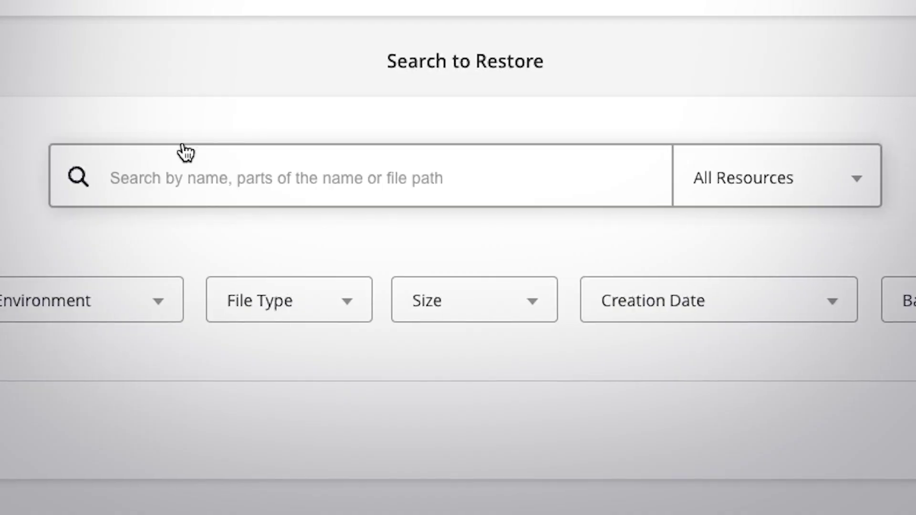
pyautogui.click(150, 178)
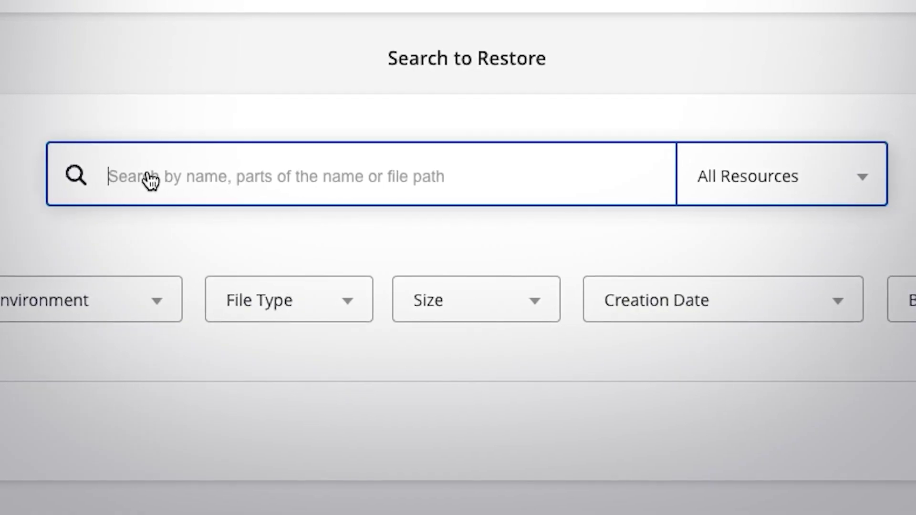
pyautogui.write('demo')
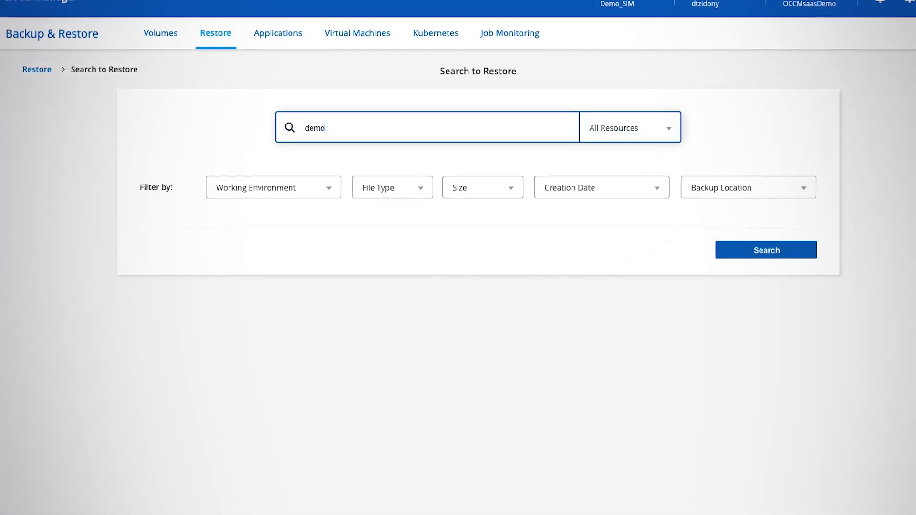
pyautogui.press('Return')
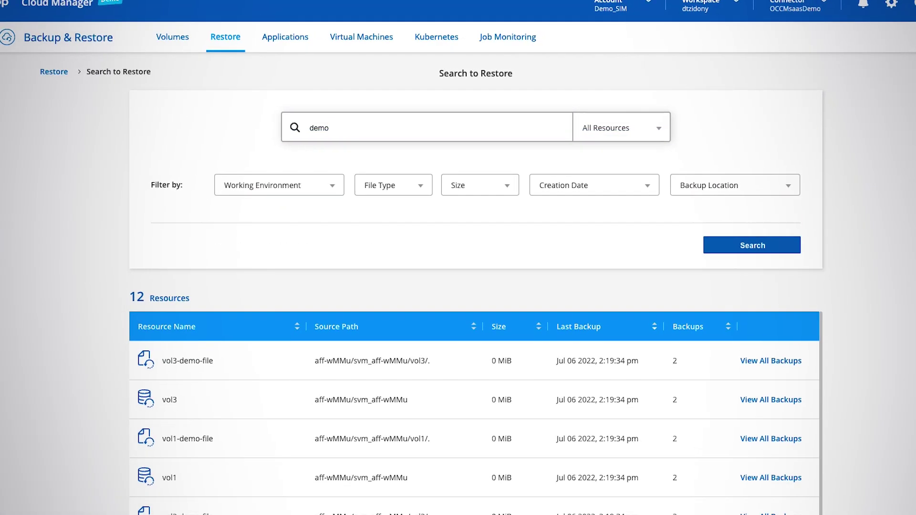
# - List all backups of vol3-demo-file: one Cloud and one Primary, both dated Jul 04 2022
pyautogui.click(763, 354)
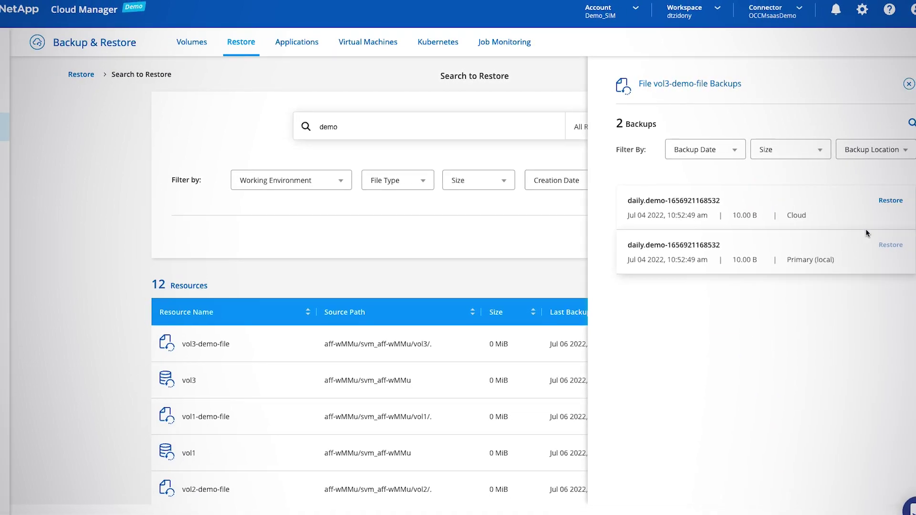